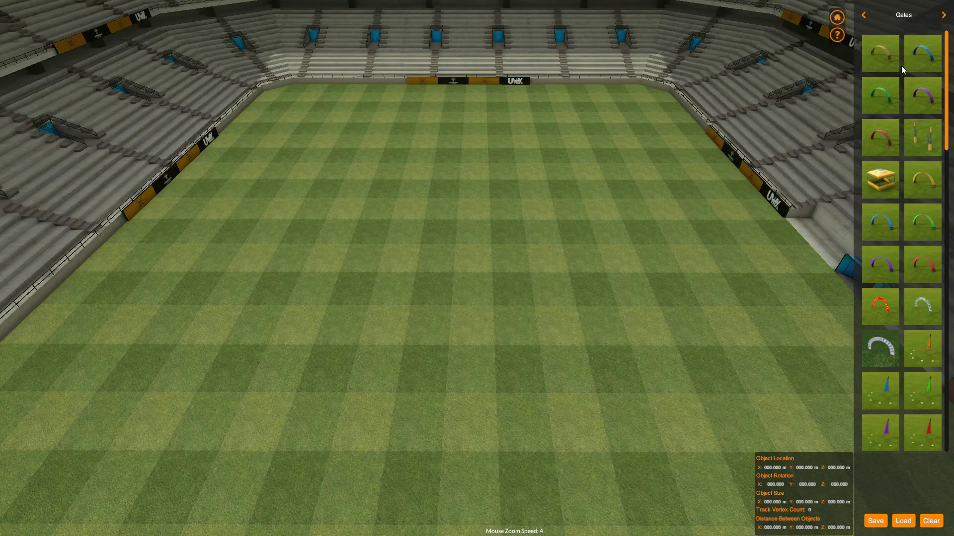
Browse the object categories to Tools and pick the spline path tool
left_click(944, 16)
left_click(944, 16)
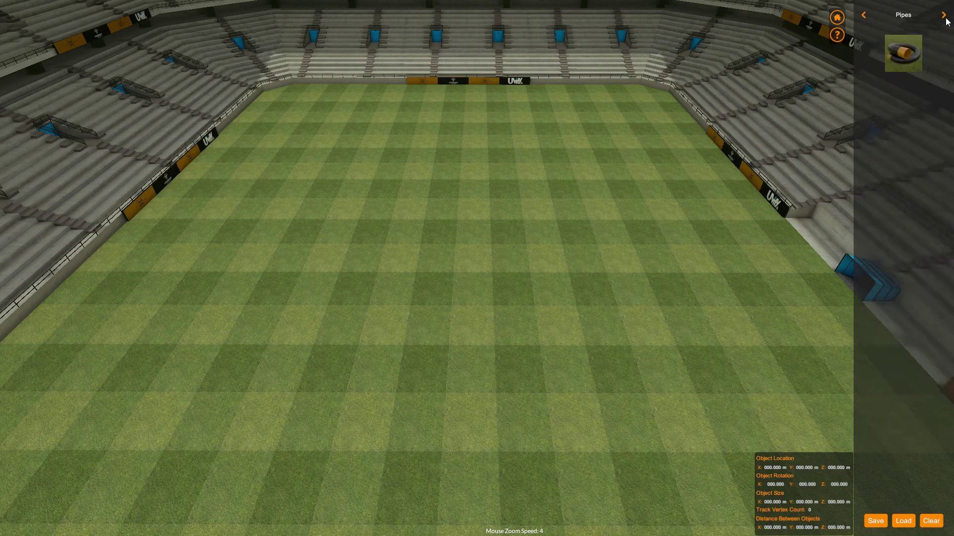
left_click(943, 16)
left_click(943, 16)
left_click(943, 16)
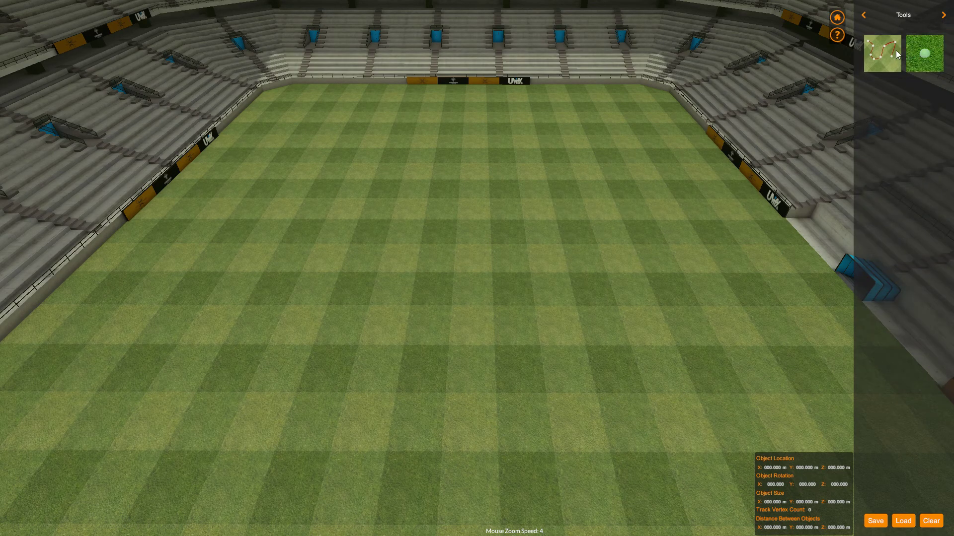
left_click(882, 60)
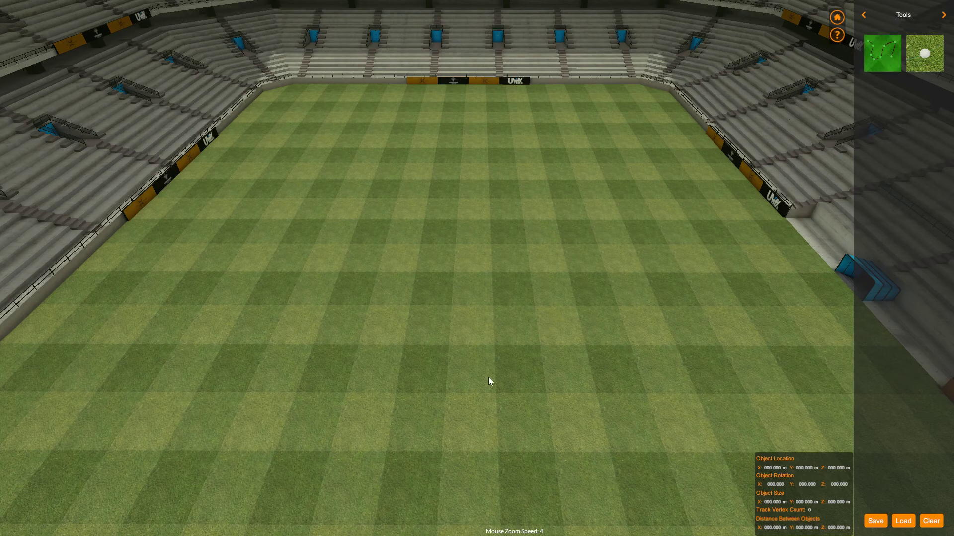
Start a spline path at the near centre of the pitch and run it along the left touchline to the far-left area
left_click(474, 415)
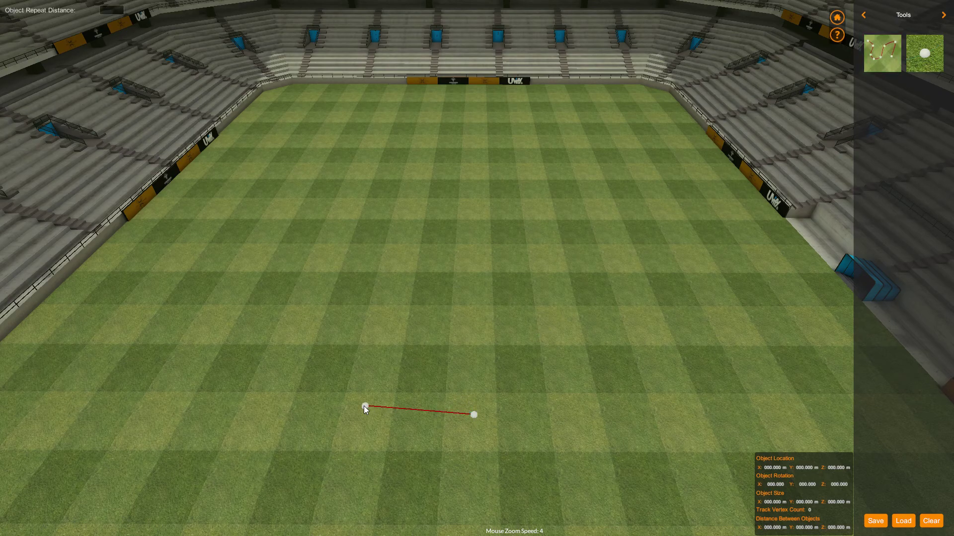
left_click(332, 412)
left_click(264, 344)
left_click(262, 327)
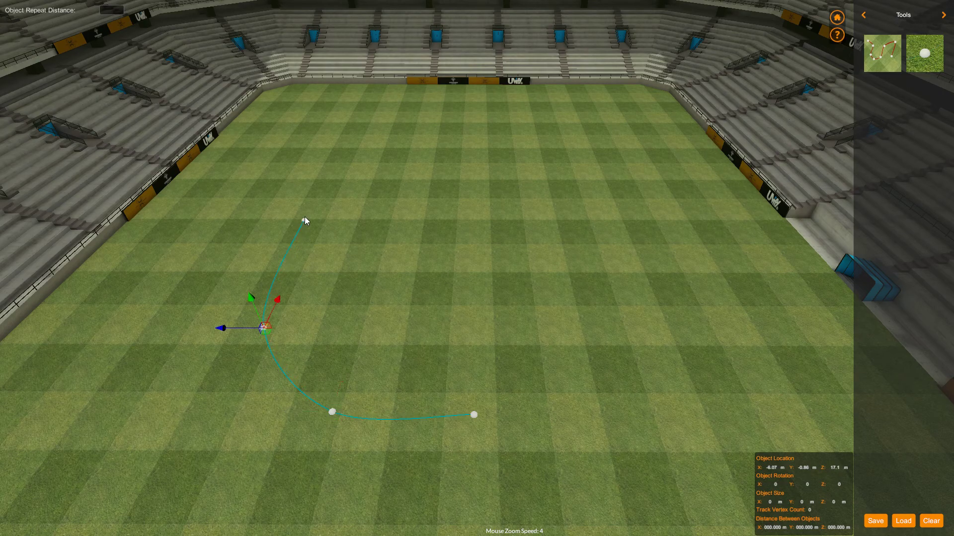
left_click(306, 198)
left_click(345, 136)
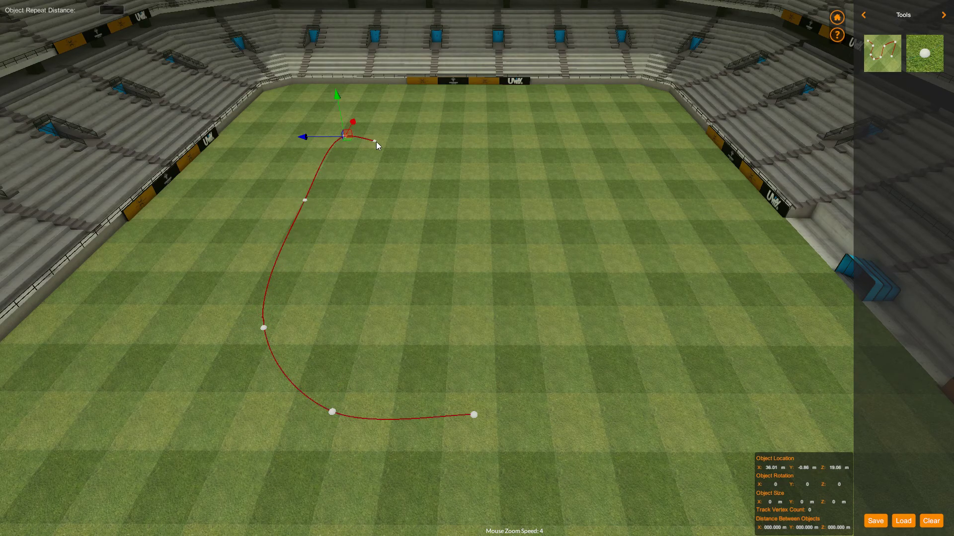
Continue the spline across the far end of the pitch in a two-dip zigzag towards the far-right area
left_click(376, 180)
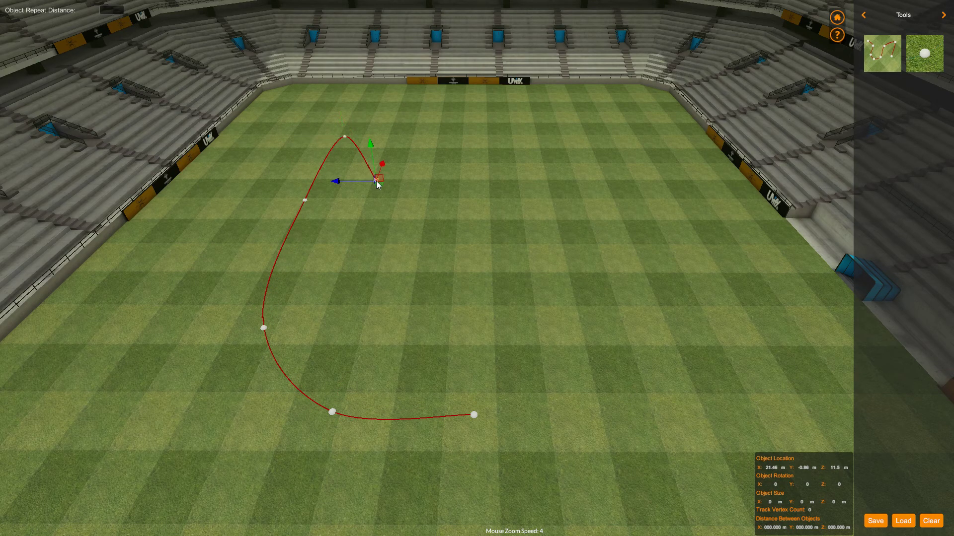
left_click(423, 136)
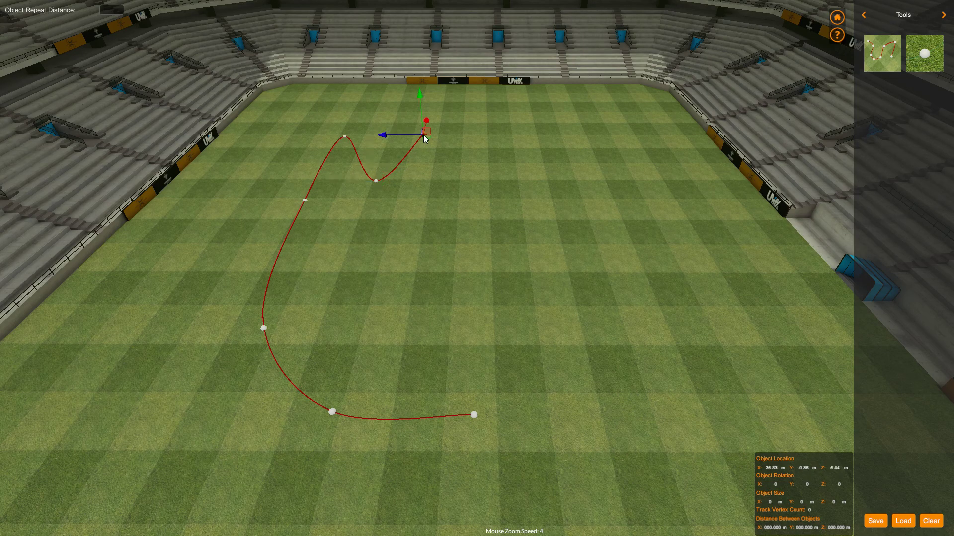
left_click(457, 178)
left_click(499, 135)
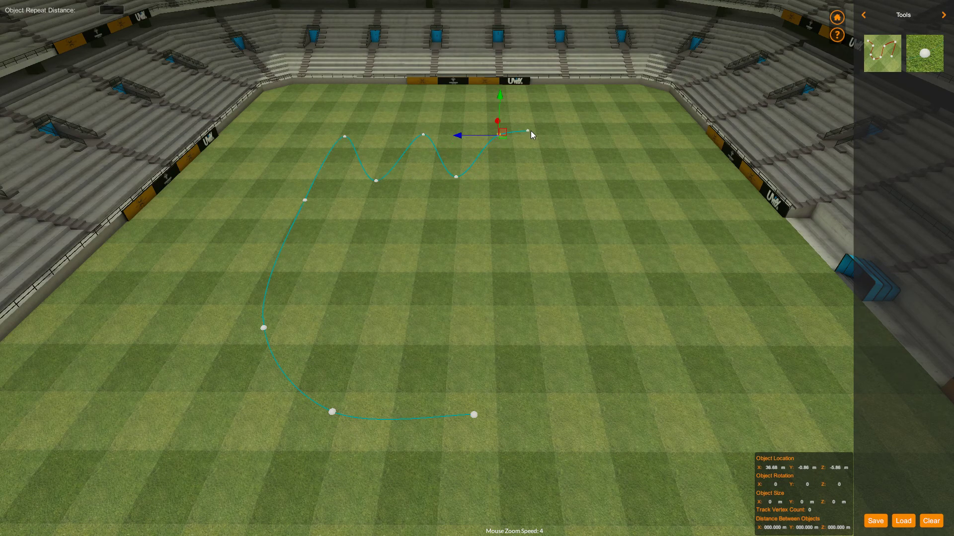
left_click(565, 134)
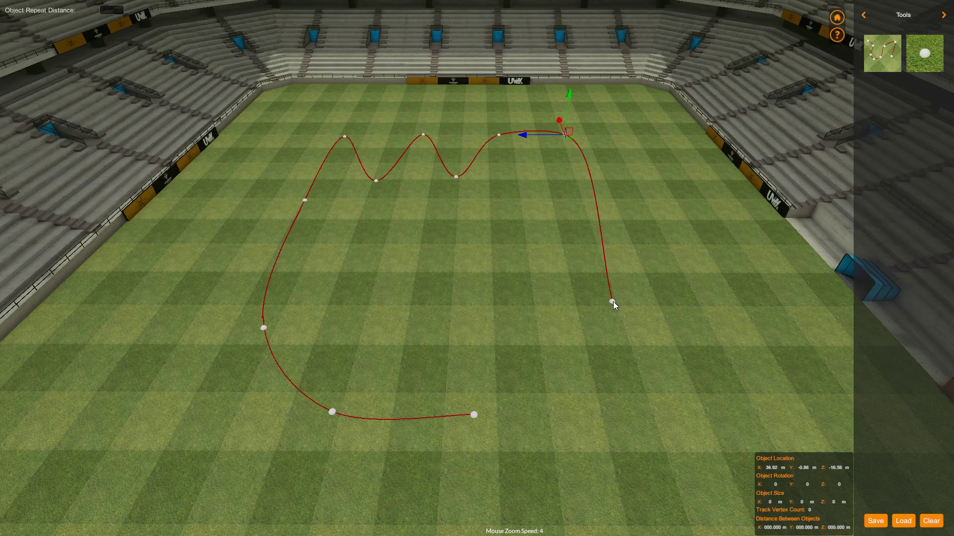
Bring the spline down the right side and back beside its starting node, and finish the path there
left_click(627, 301)
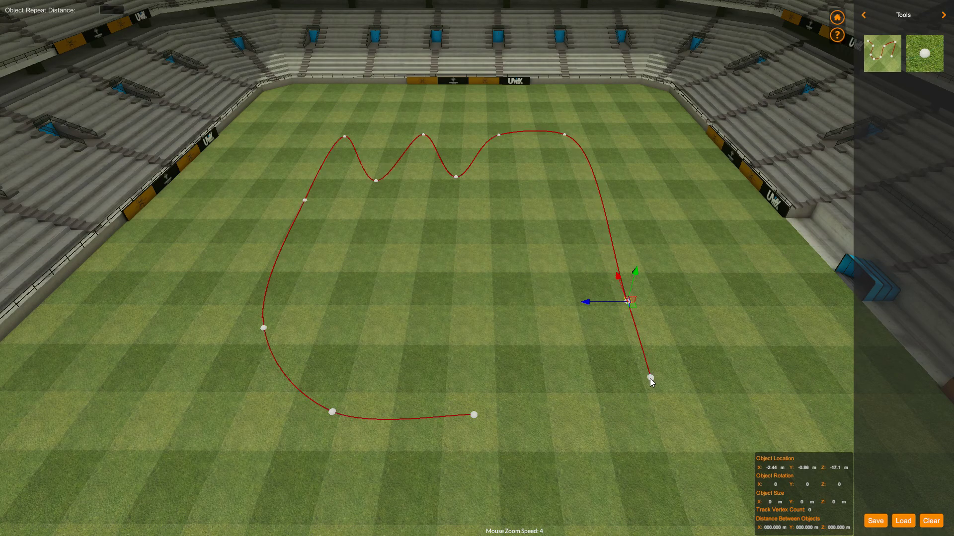
left_click(651, 380)
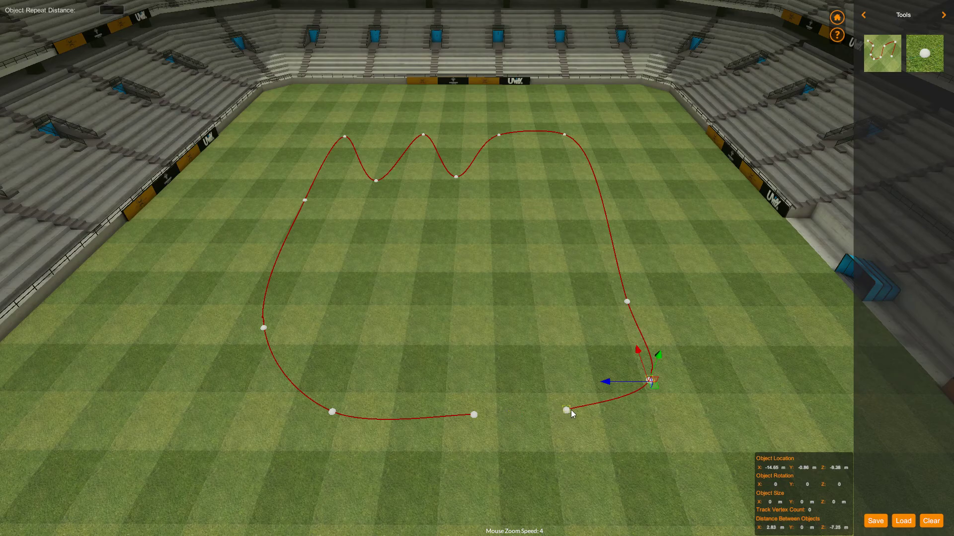
left_click(571, 410)
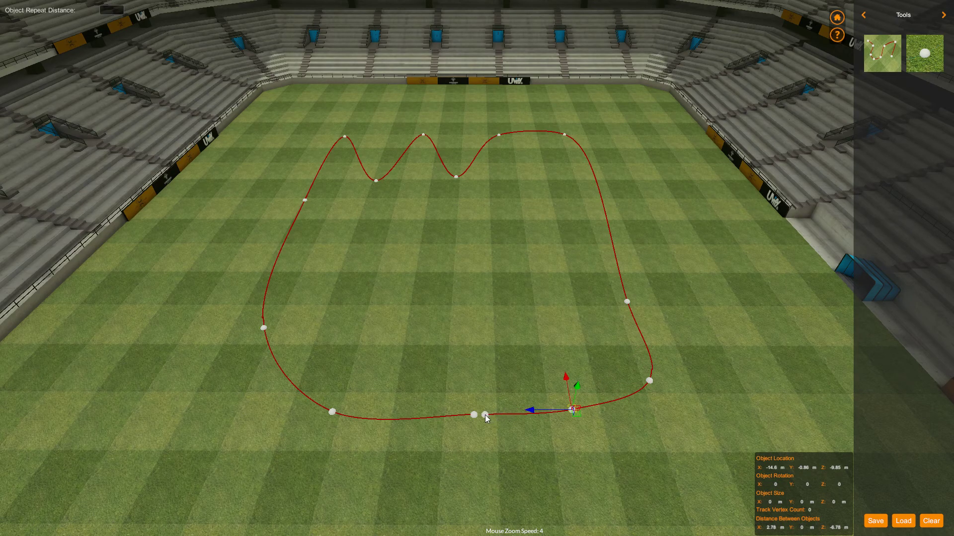
left_click(485, 415)
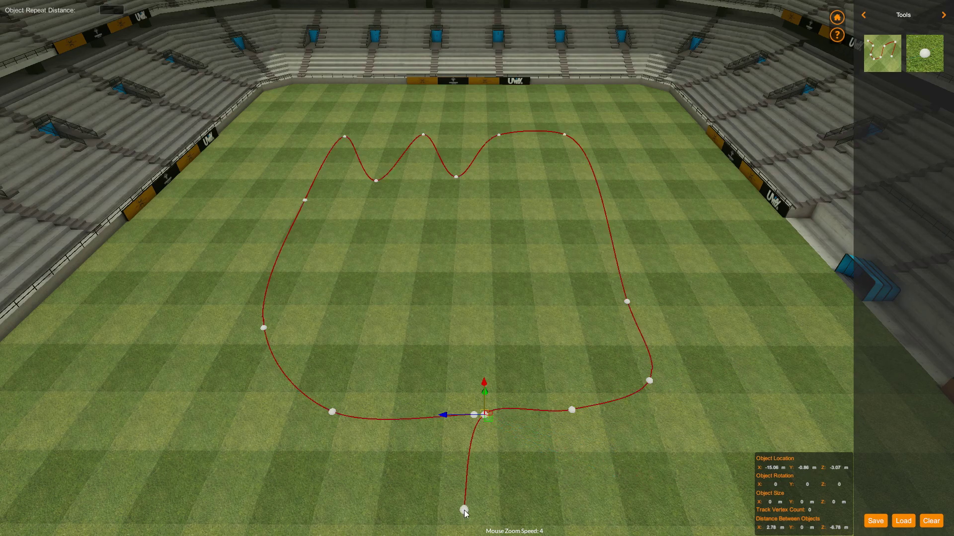
right_click(515, 459)
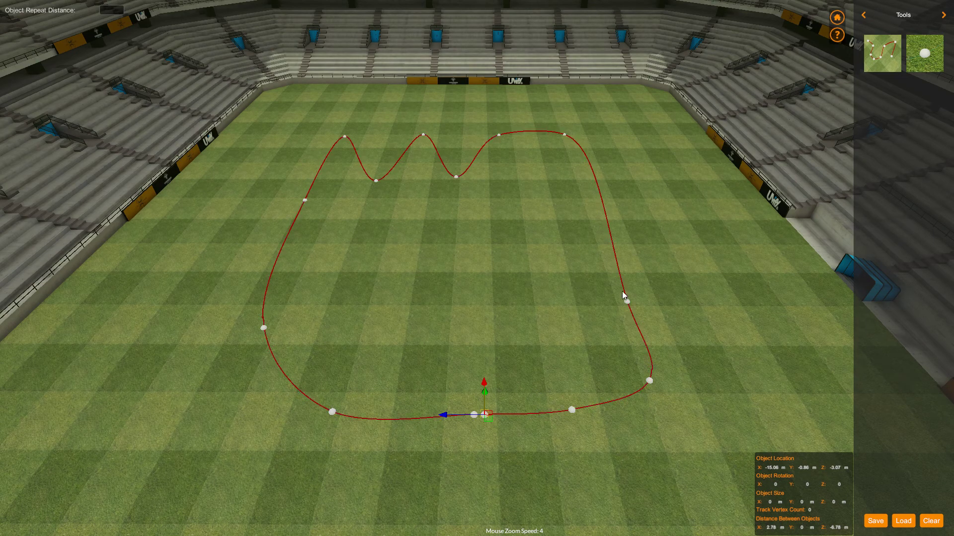
Shift the node on the spline's left side inward, add a node in the near-left bend and pull it outward
left_click(264, 328)
left_click_drag(224, 330, 234, 348)
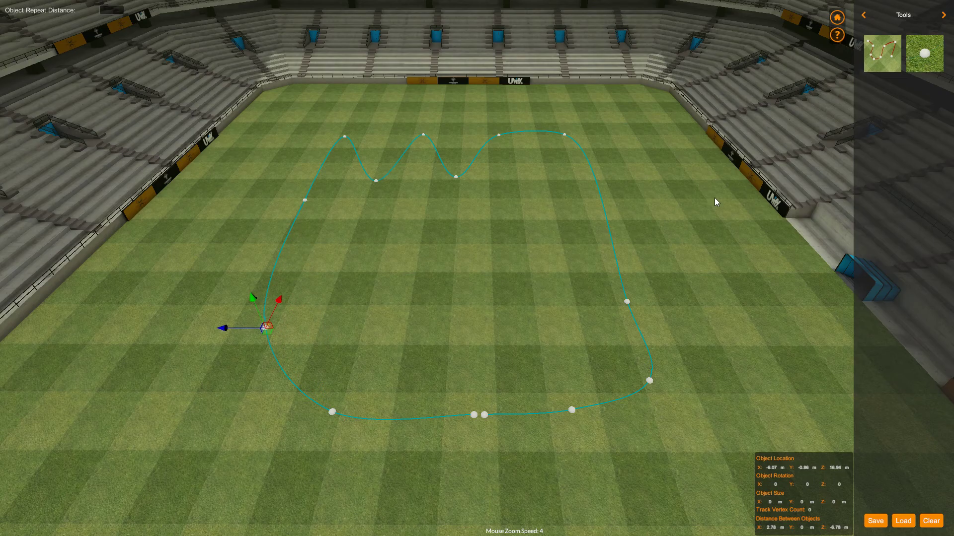
left_click(925, 56)
left_click(290, 379)
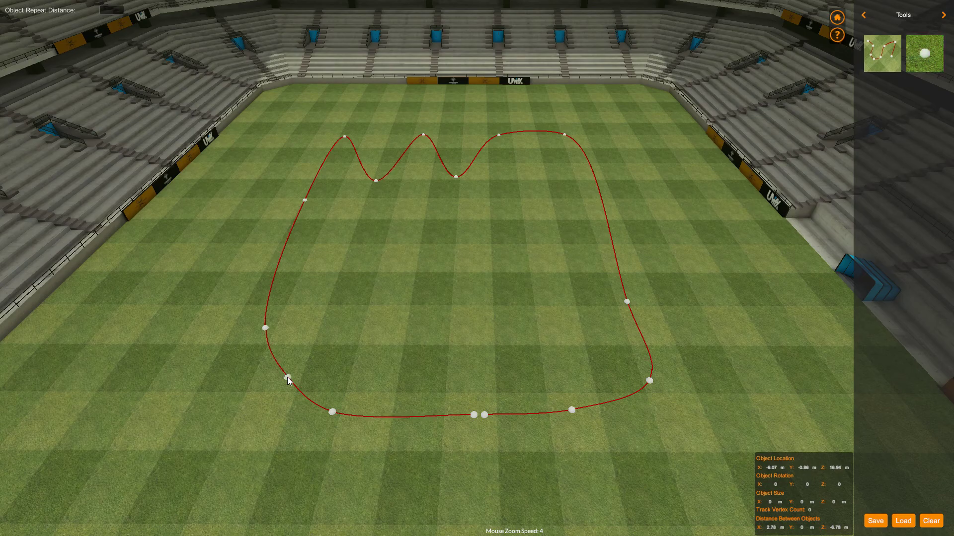
left_click(287, 380)
left_click_drag(249, 381, 223, 379)
left_click_drag(276, 352, 268, 360)
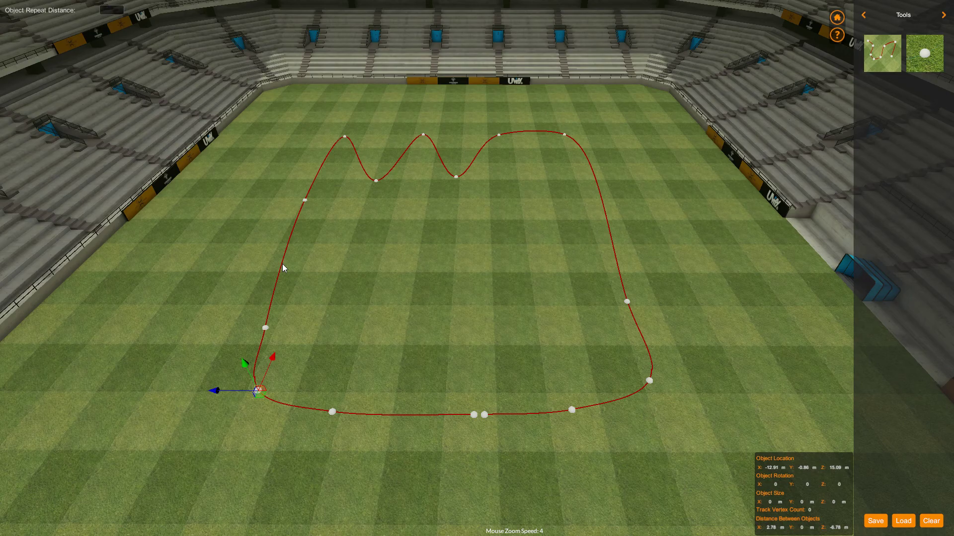
Deselect the spline path, reselect it, and delete the whole path from the pitch
left_click(450, 285)
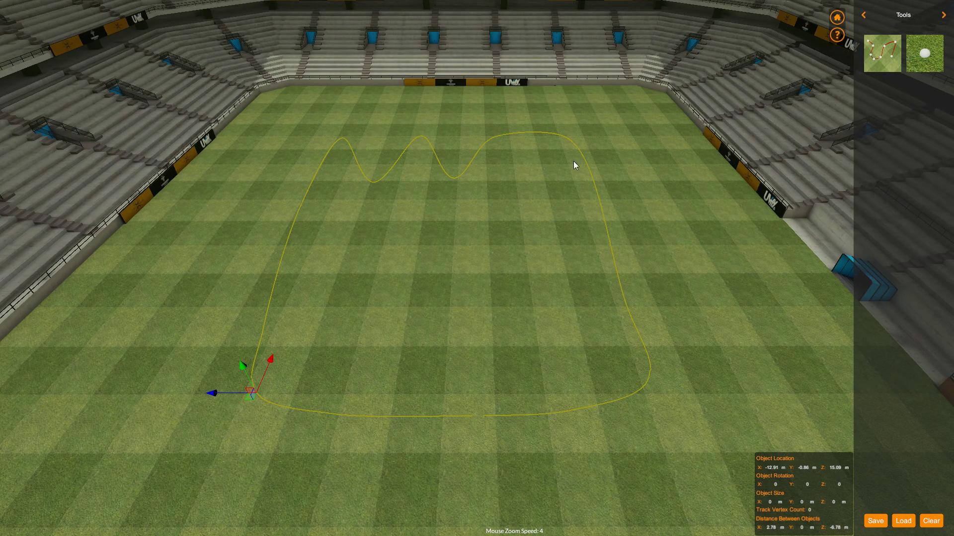
left_click(611, 243)
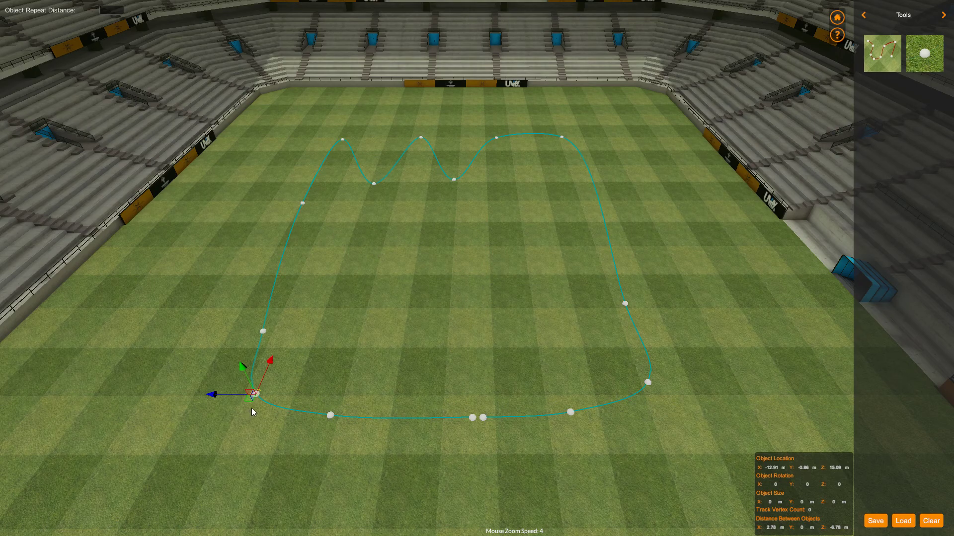
left_click(264, 331)
key("Delete")
key("Delete")
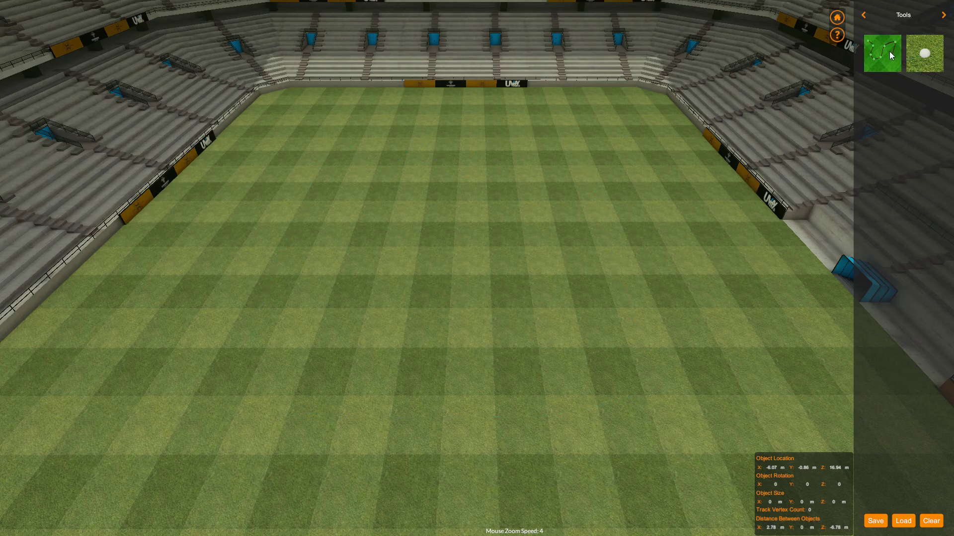
Draw a new seven-node spline looping clockwise around the pitch from the near centre, finishing on the near-right side
left_click(471, 394)
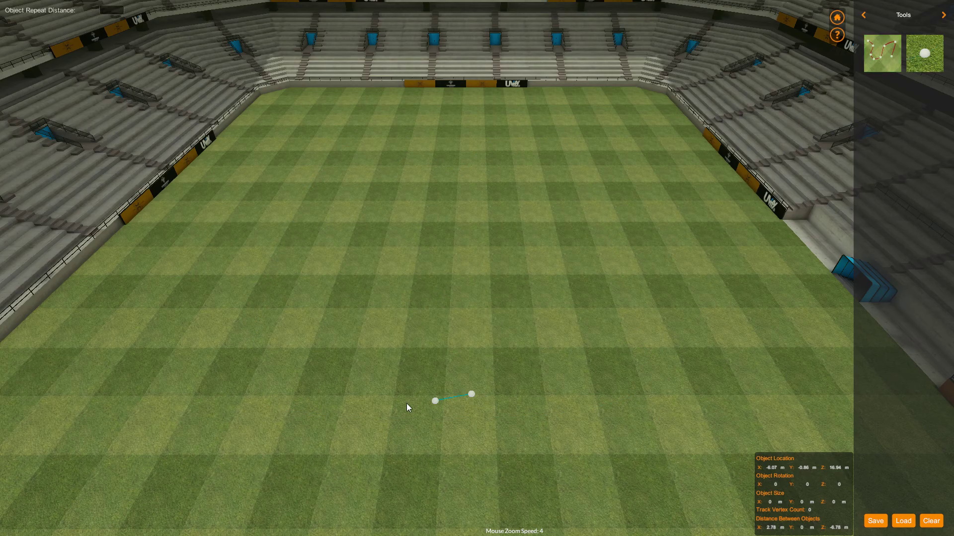
left_click(274, 395)
left_click(261, 267)
left_click(291, 179)
left_click(436, 146)
left_click(643, 187)
left_click(661, 322)
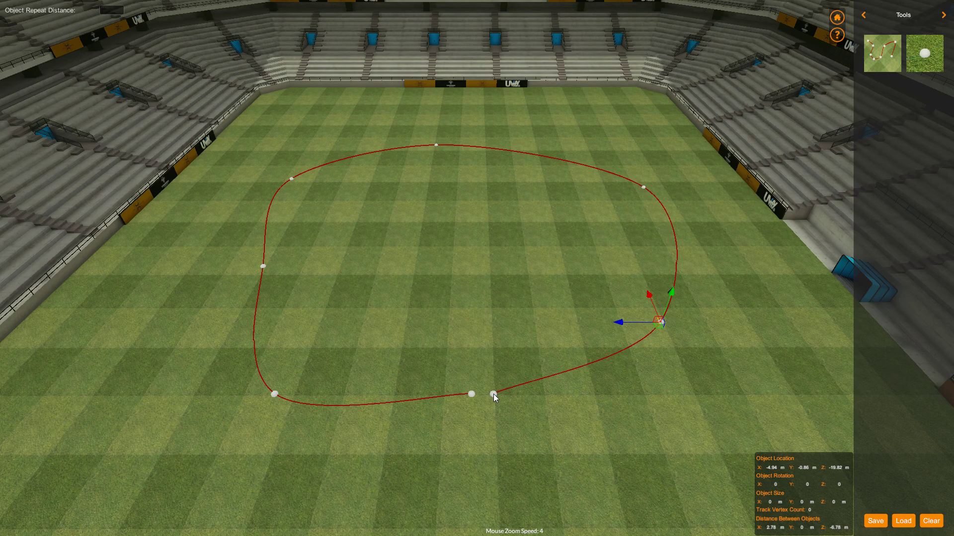
right_click(494, 394)
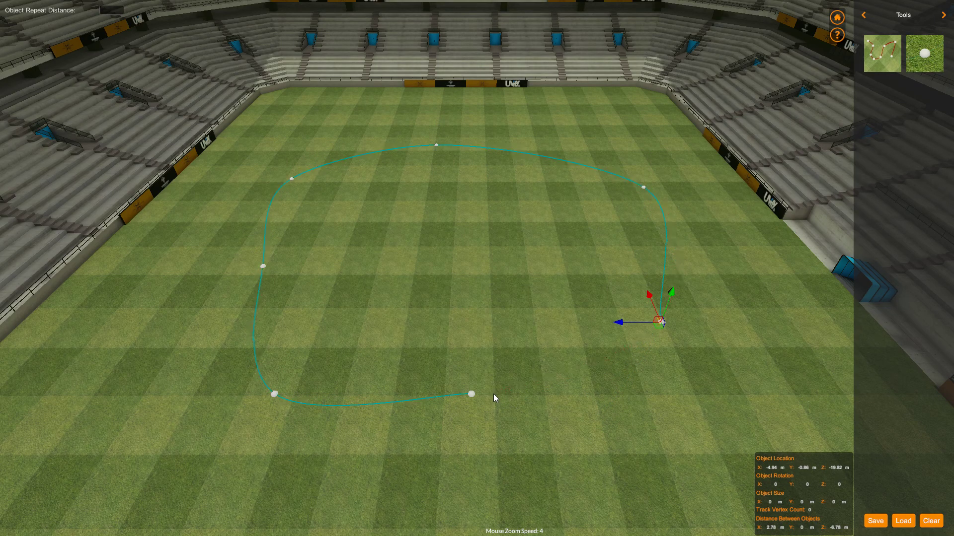
Place the first orange arch from the Gates category on the near stretch of the spline, close to its starting node
left_click(865, 16)
left_click(865, 16)
left_click(864, 16)
left_click(864, 16)
left_click(865, 15)
left_click(865, 16)
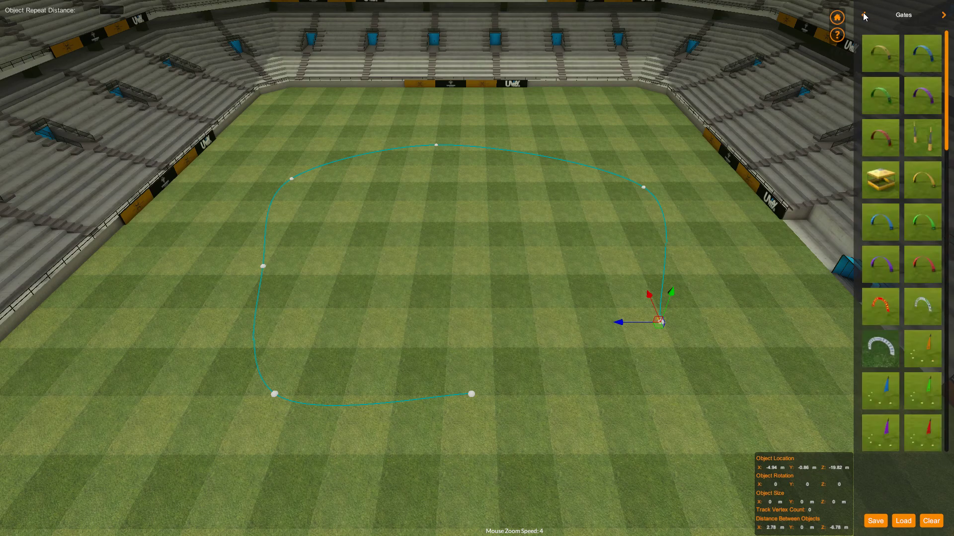
left_click(880, 53)
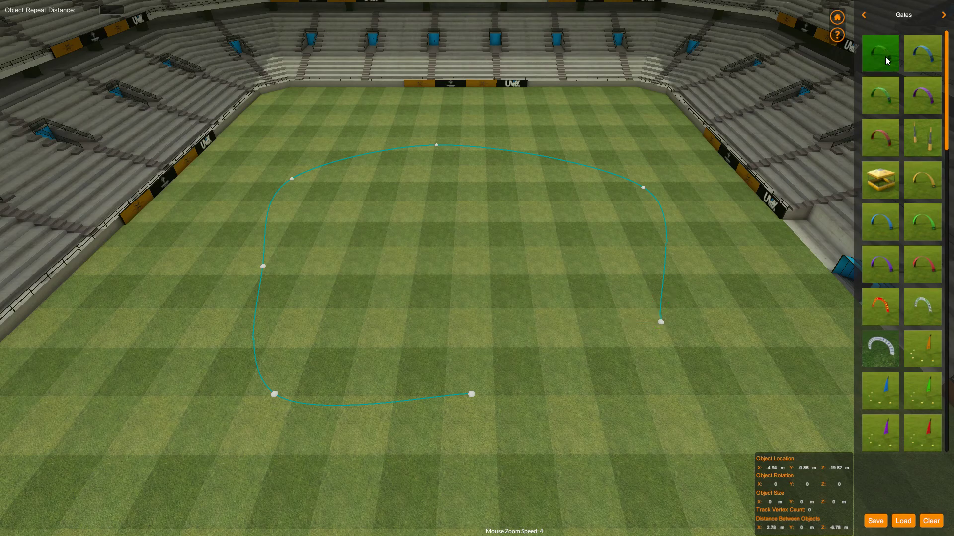
left_click(422, 400)
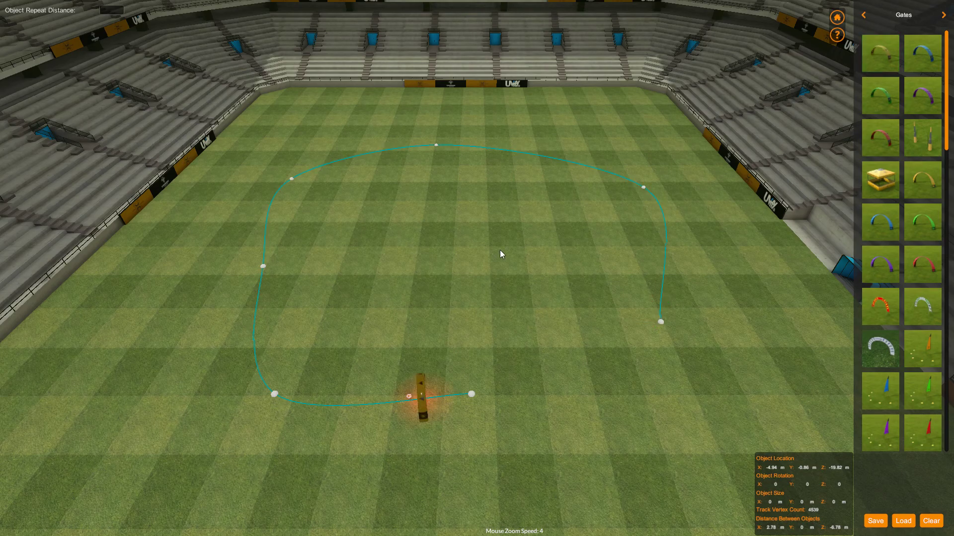
Slide the arch gate back and forth along the spline, leaving it at about X -13.9 m, Z 6.2 m
left_click(422, 390)
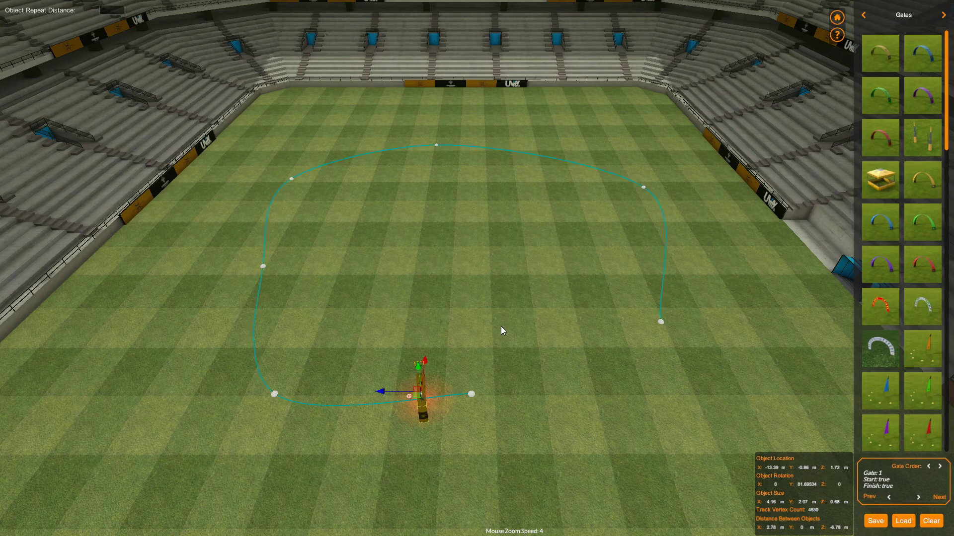
right_click_drag(490, 357, 516, 331)
left_click(485, 333)
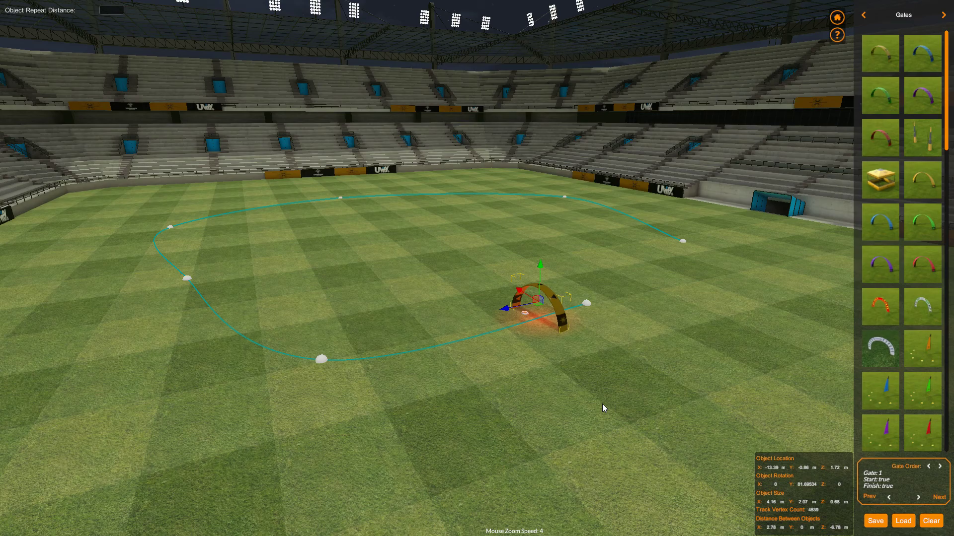
key("Left")
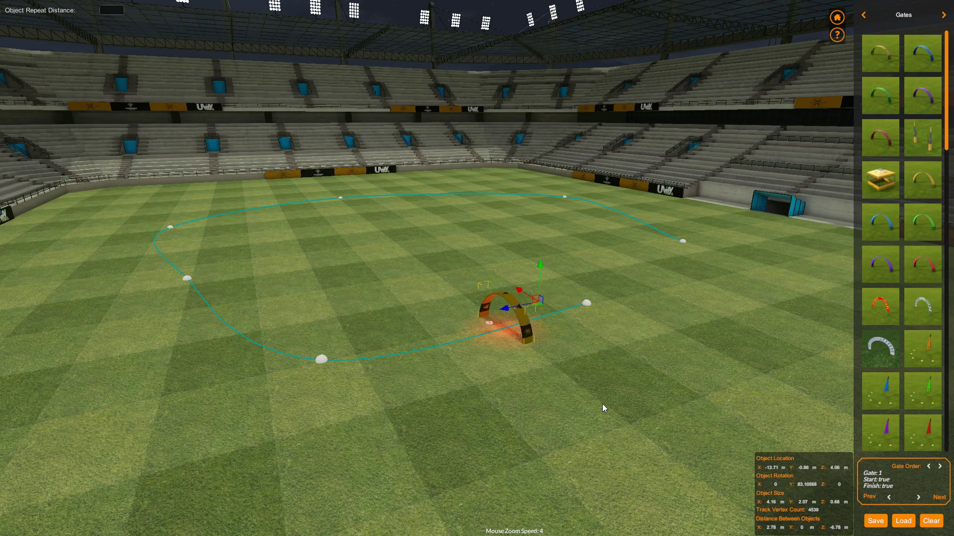
key("Left")
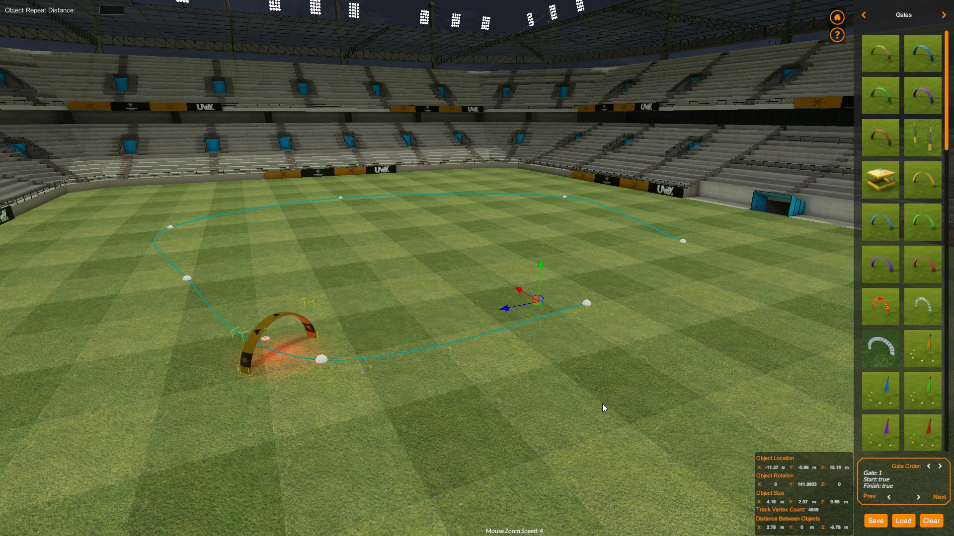
key("Left")
key("Right")
key("Right")
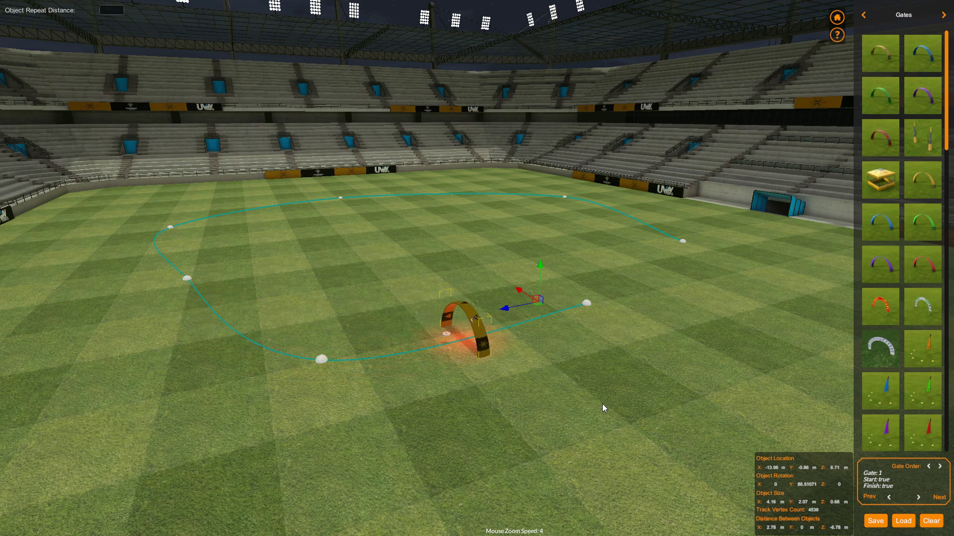
Place a wooden fence from the Barriers category on the spline between the gate and the near-left node, and select it
left_click(943, 15)
scroll(891, 366, "down", 10)
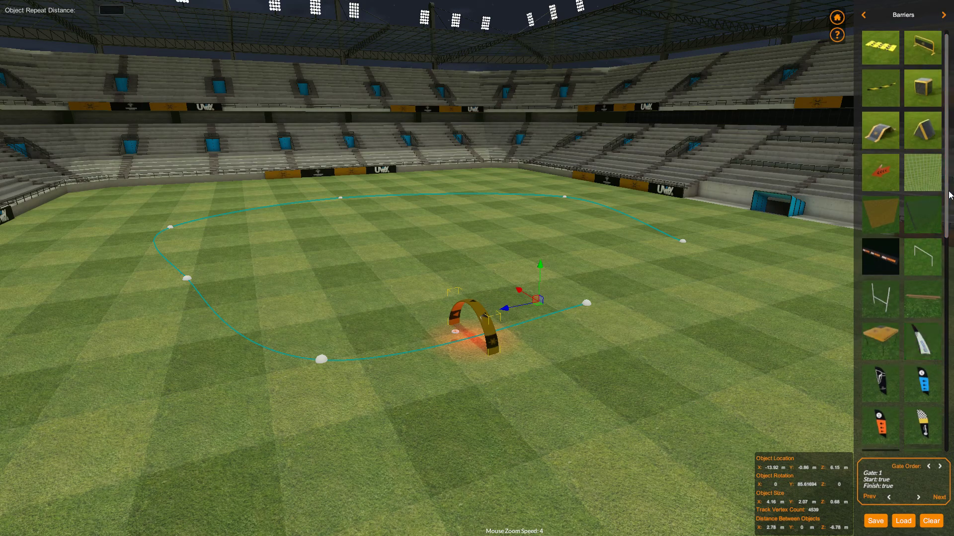
scroll(880, 361, "up", 2)
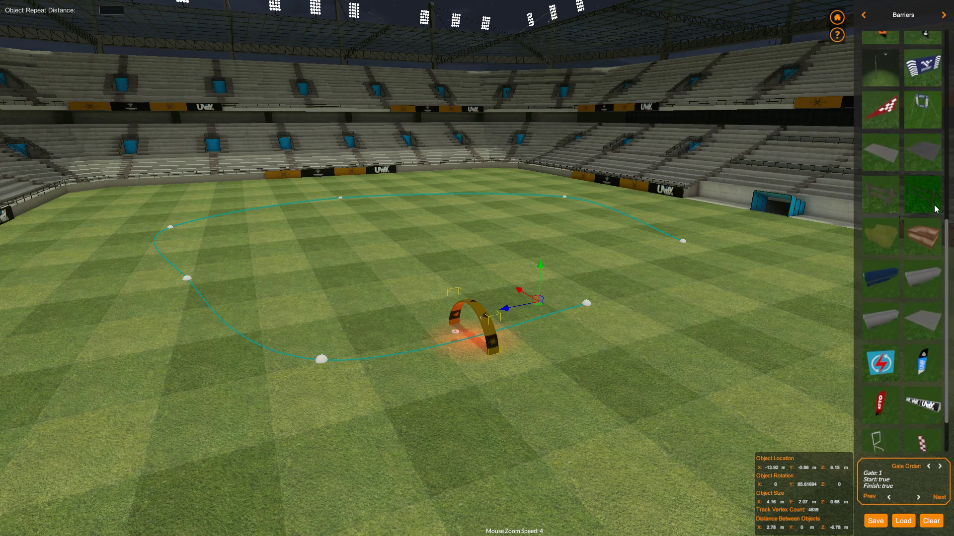
left_click(420, 356)
left_click(406, 354)
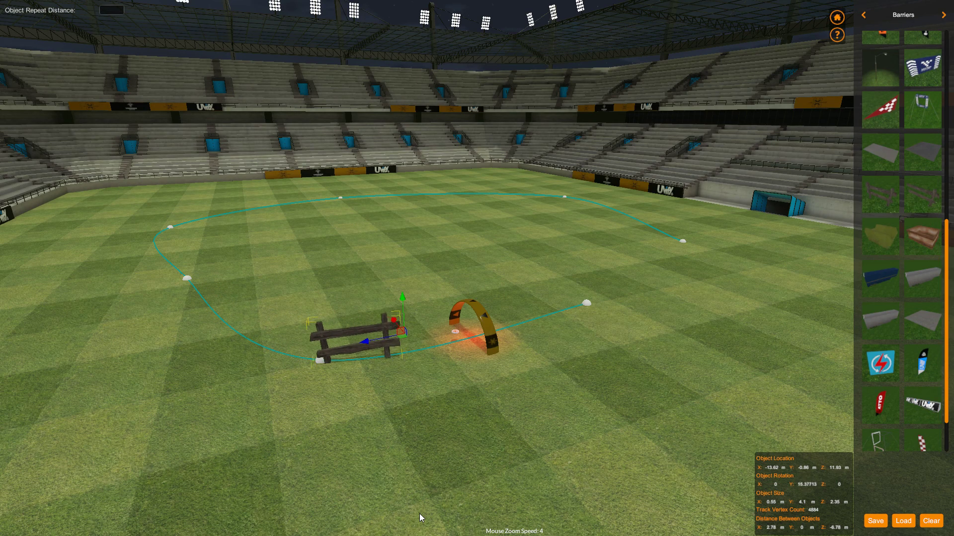
Slide the wooden fence back and forth along the spline and move it off the curve to about X -17.2 m, Z 11.4 m
key("e")
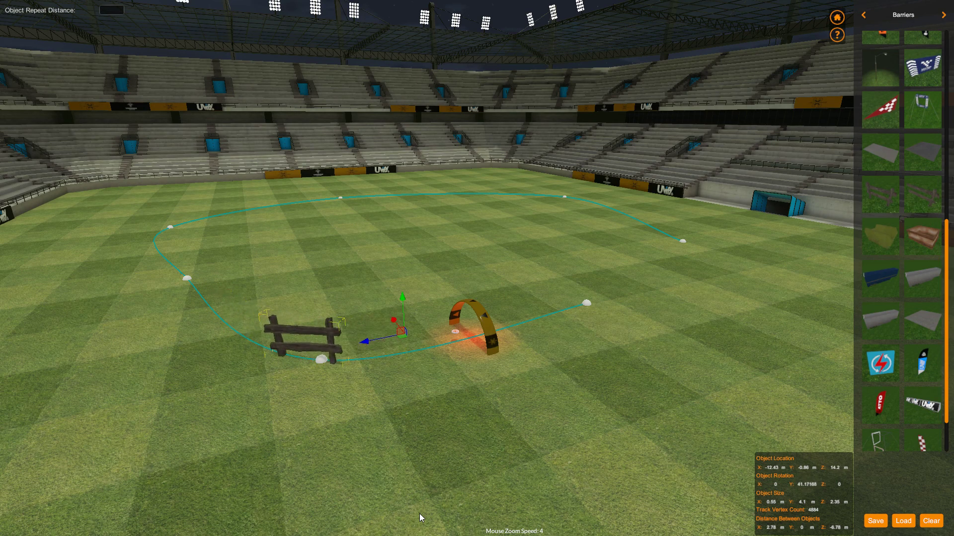
key("q")
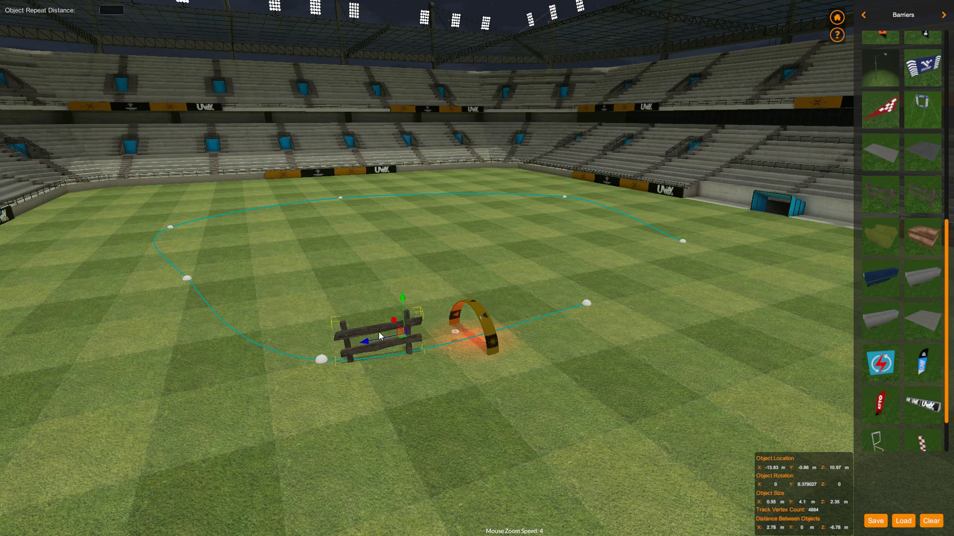
left_click(375, 330)
left_click_drag(370, 325, 530, 412)
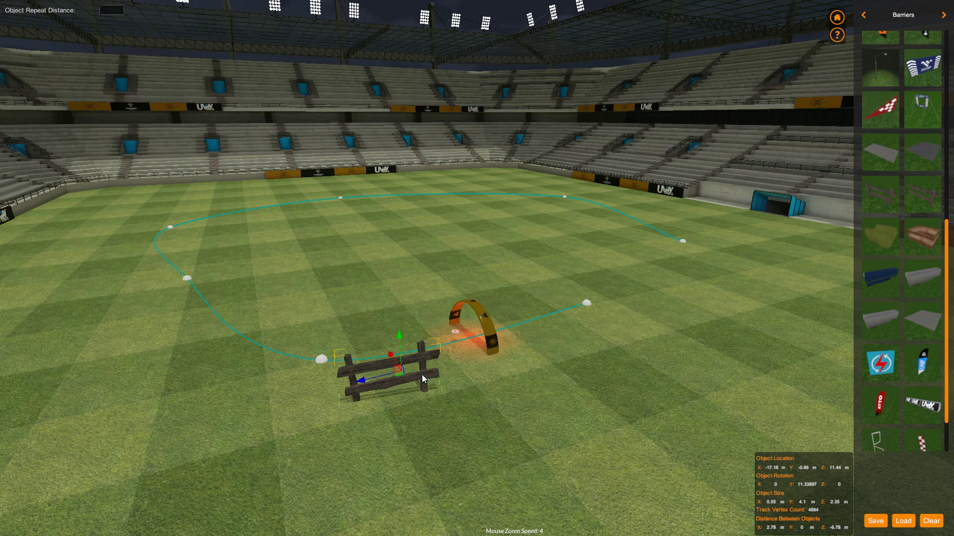
Rotate the wooden fence to about 58° around its Y axis and delete it
key("e")
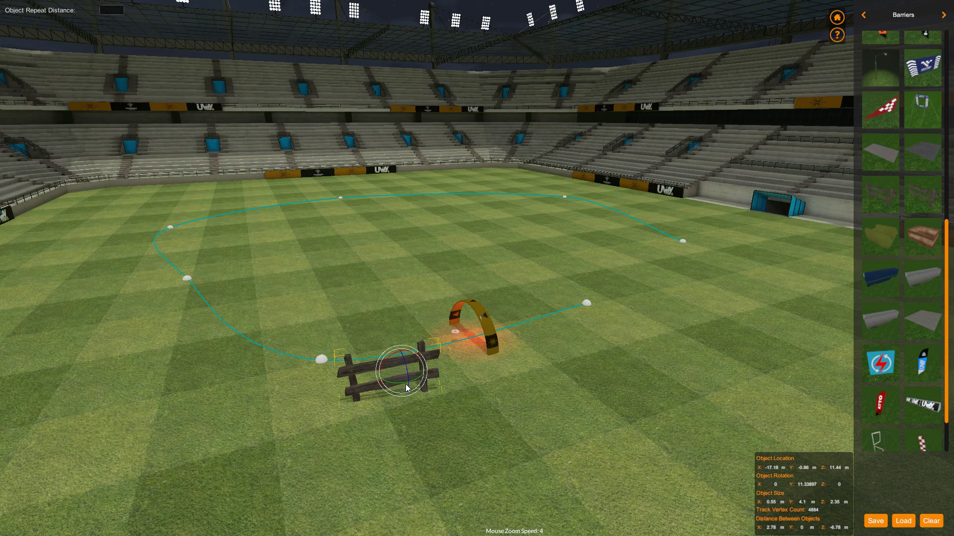
left_click_drag(394, 387, 380, 430)
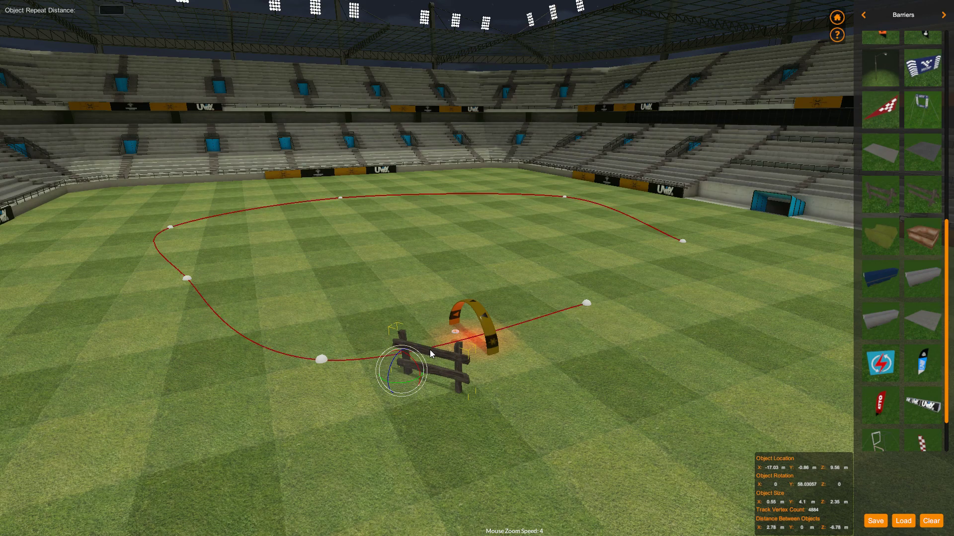
key("Delete")
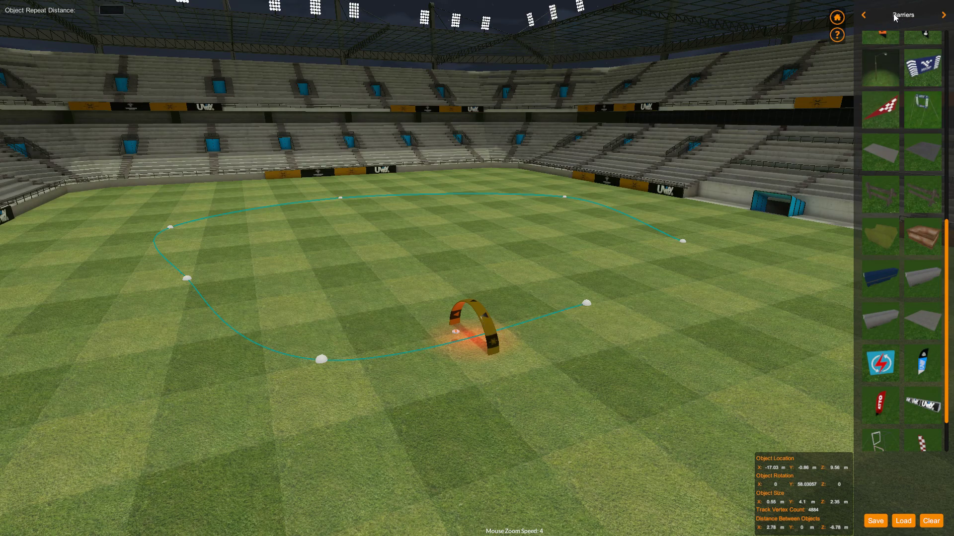
From the Gates category, place a tall orange-and-black pylon gate near the near-left node and a blue arch further along the spline
left_click(863, 15)
scroll(897, 94, "up", 1)
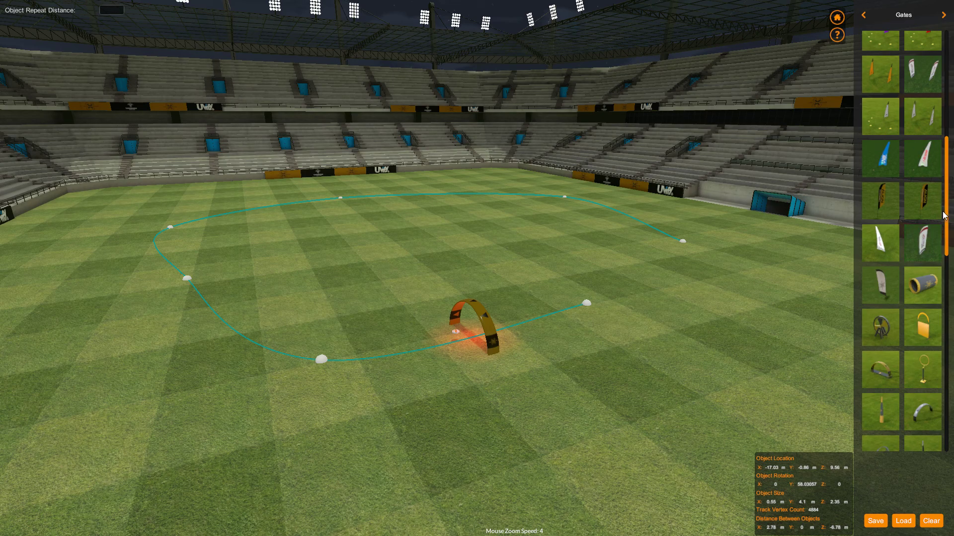
left_click_drag(946, 215, 946, 104)
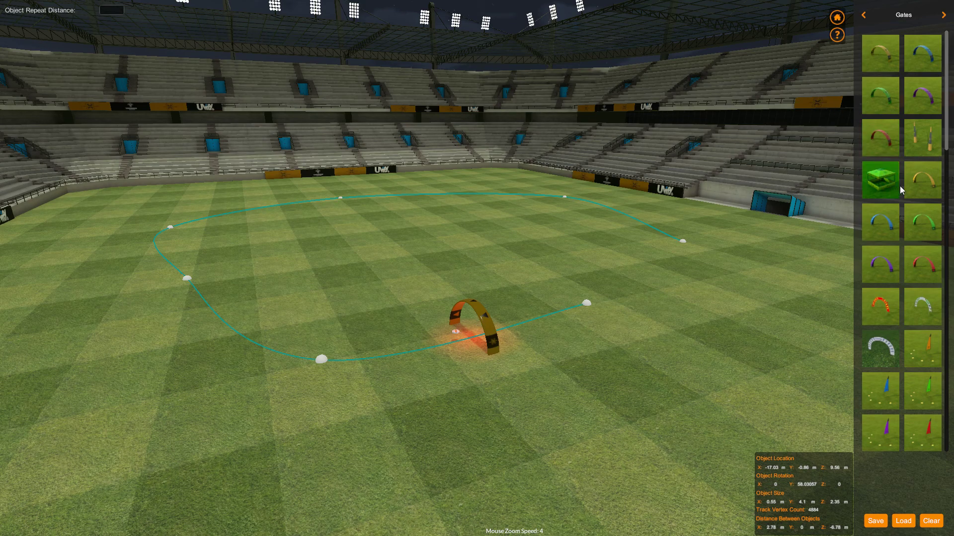
left_click(919, 145)
left_click(359, 361)
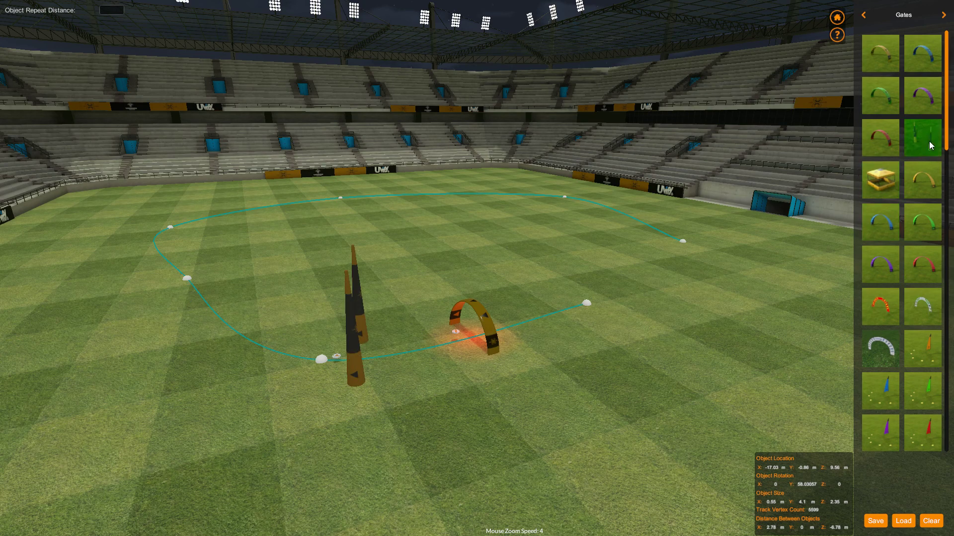
left_click(884, 233)
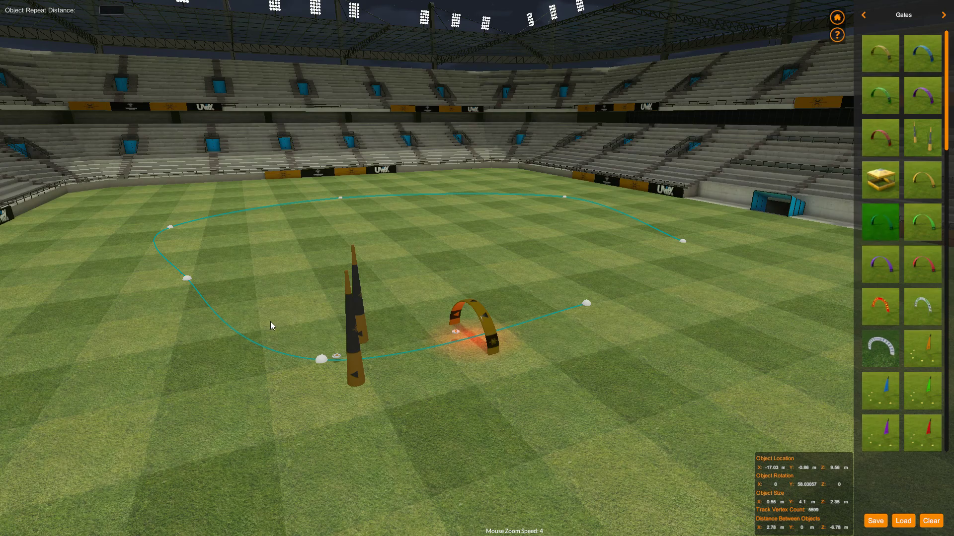
left_click(237, 331)
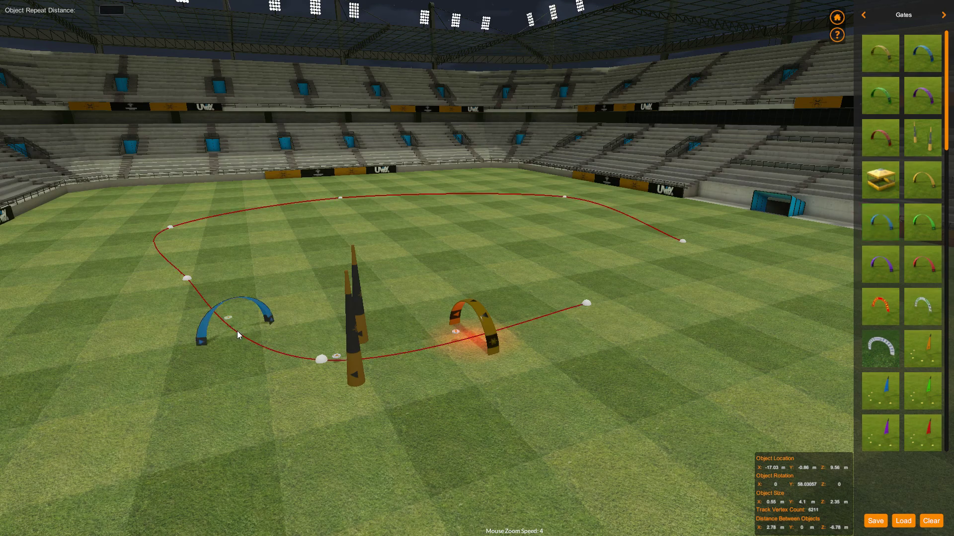
Delete the blue arch and the tall pylon gate from the spline
left_click(273, 312)
key("Delete")
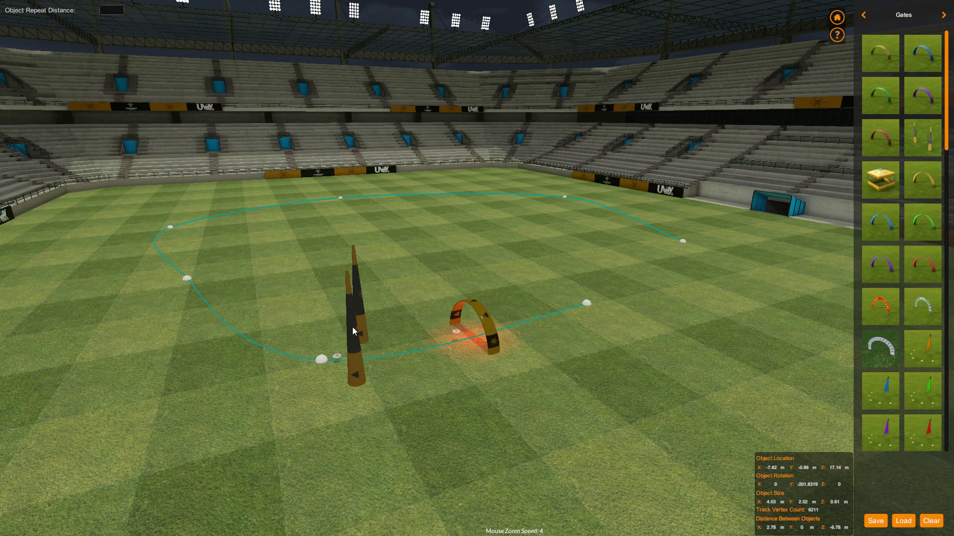
left_click(353, 331)
key("Delete")
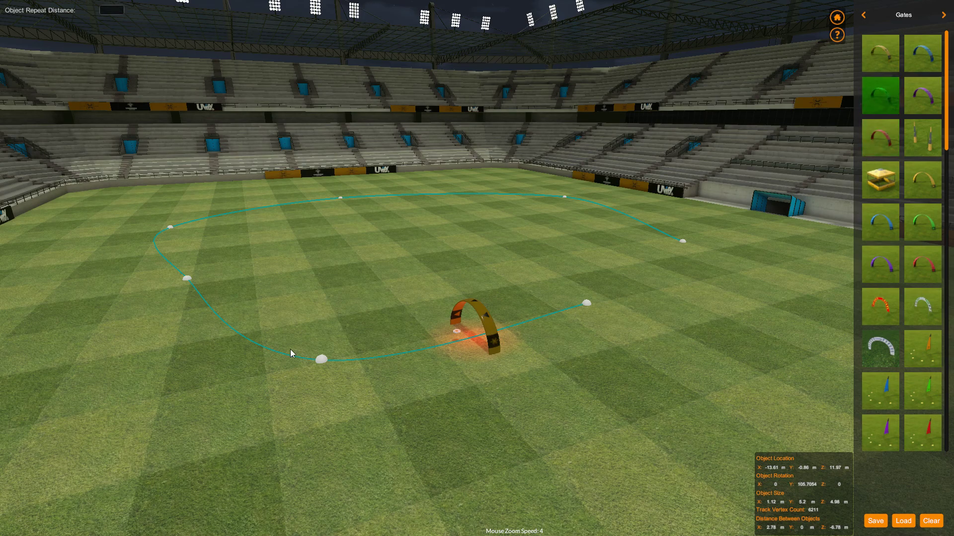
Place four green arch gates from the near stretch around the left side of the spline, and delete all objects on the curve
left_click(887, 95)
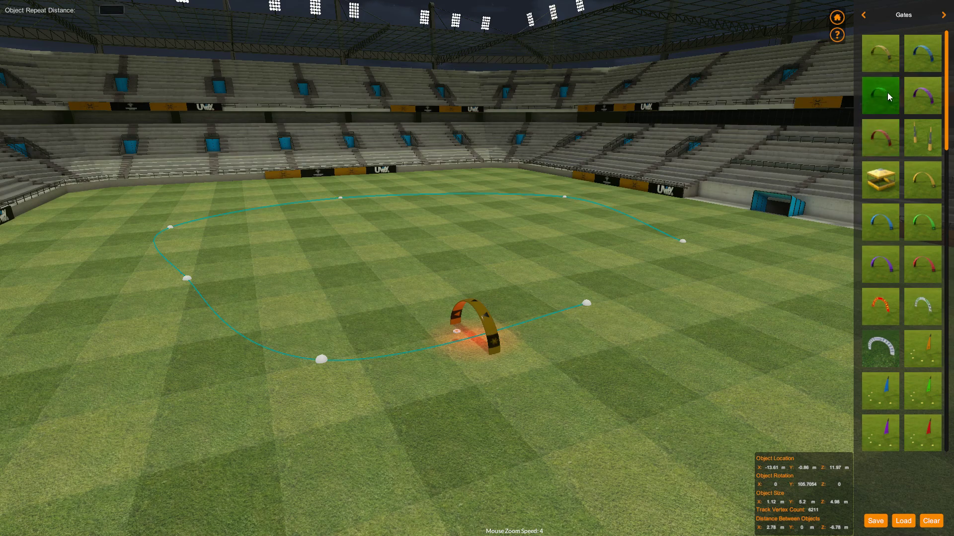
left_click(401, 356)
left_click(228, 315)
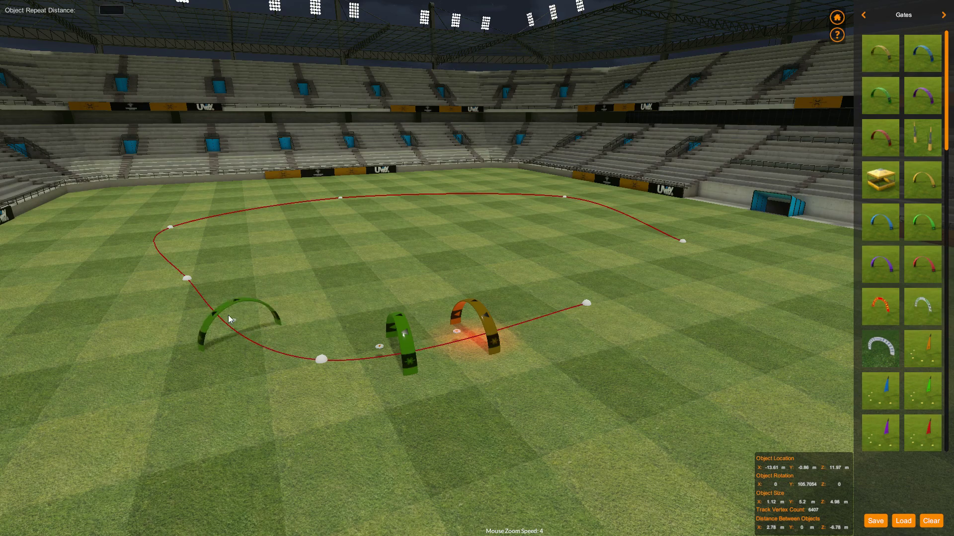
left_click(173, 260)
left_click(208, 219)
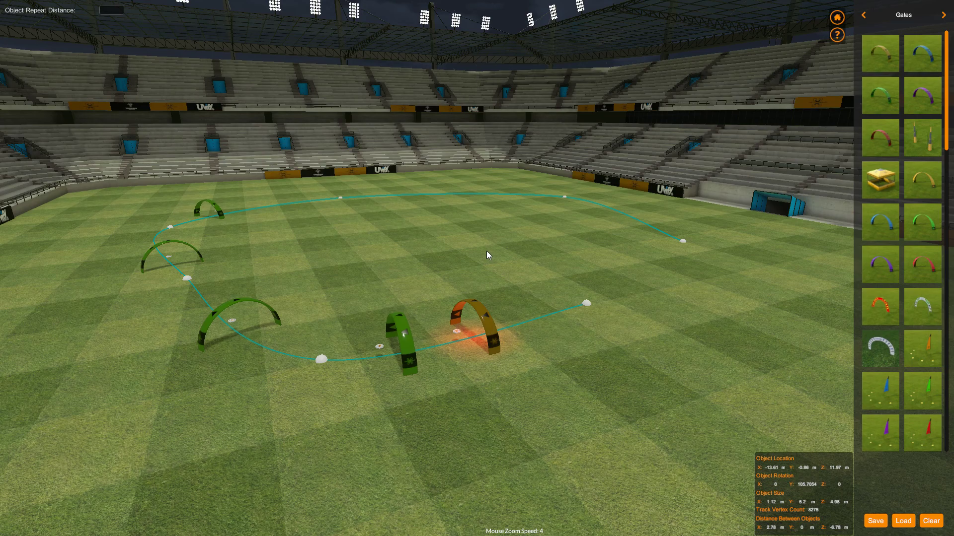
key("Delete")
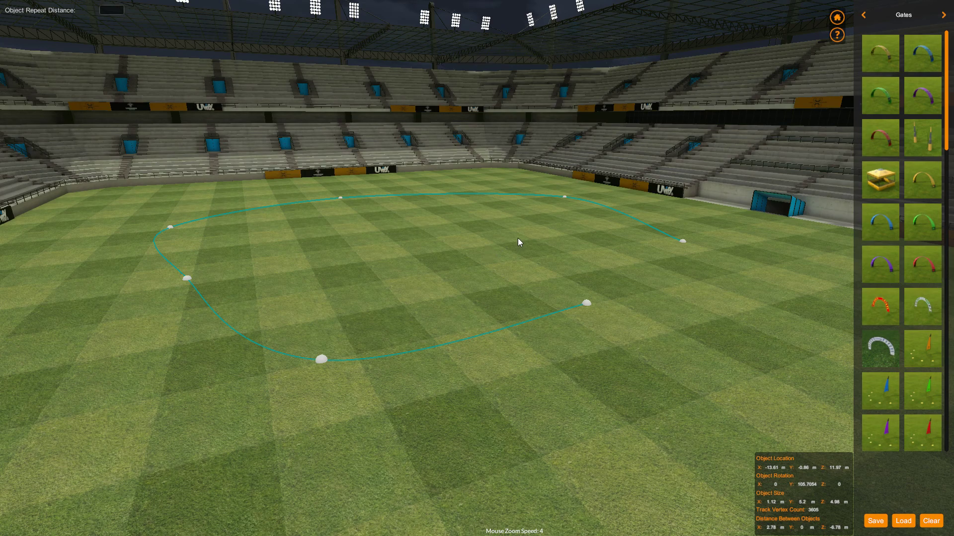
Review the General and Spline keyboard shortcut lists, and toggle the curve's visibility off and back on
left_click(838, 36)
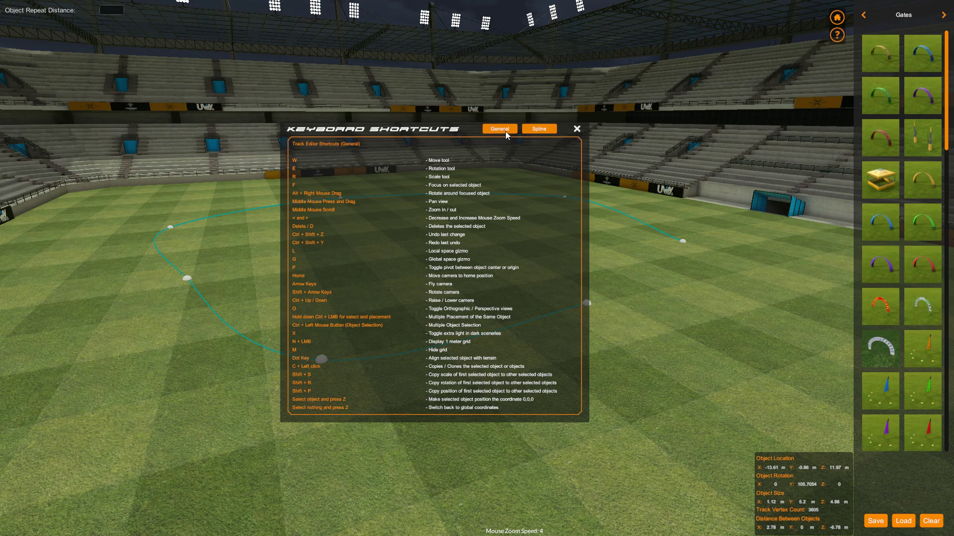
left_click(539, 129)
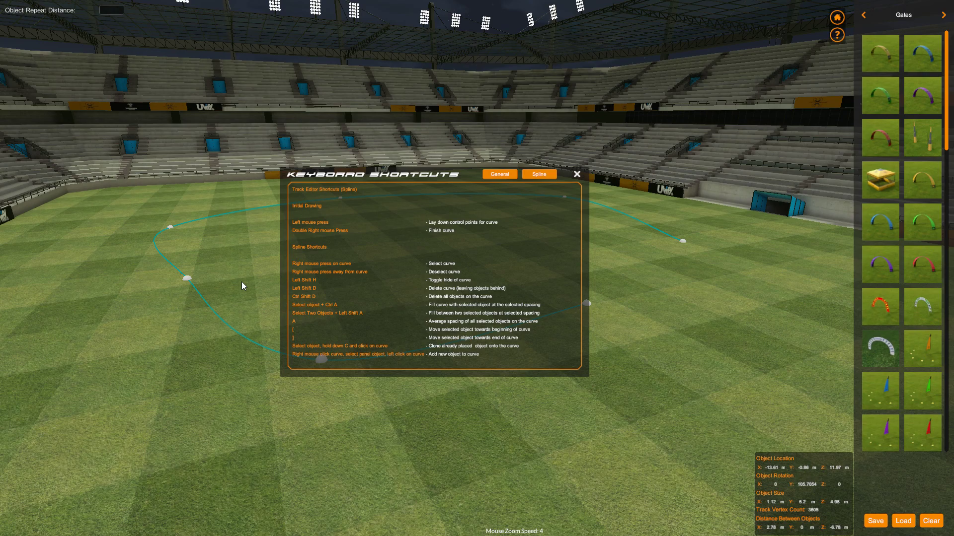
key("shift+h")
key("shift+h")
left_click(577, 175)
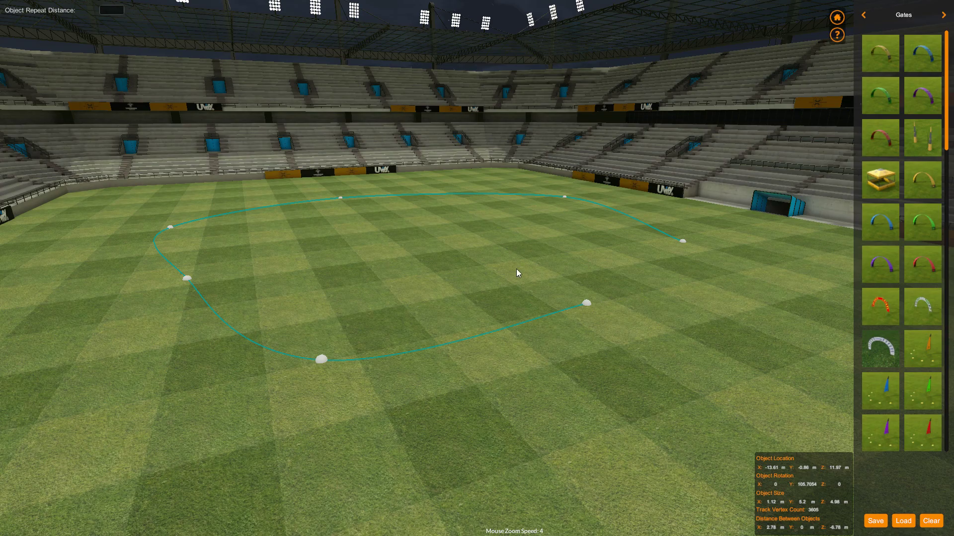
Select the spline around the pitch and delete the whole curve
right_click_drag(517, 273, 442, 291)
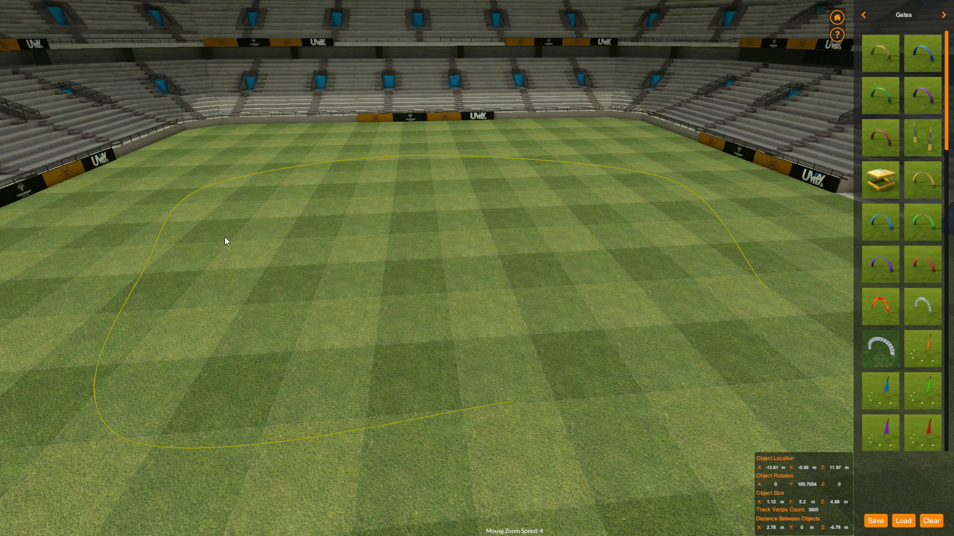
left_click(161, 233)
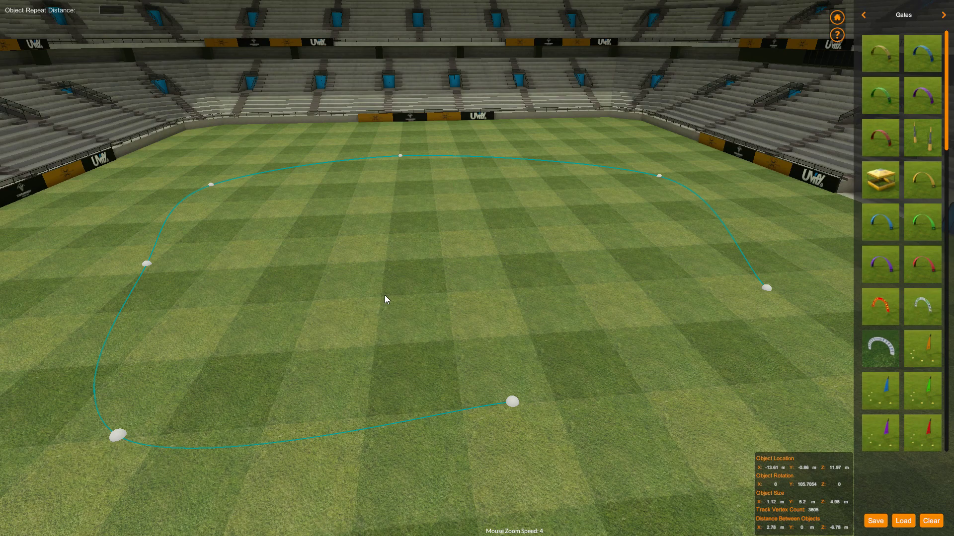
key("Delete")
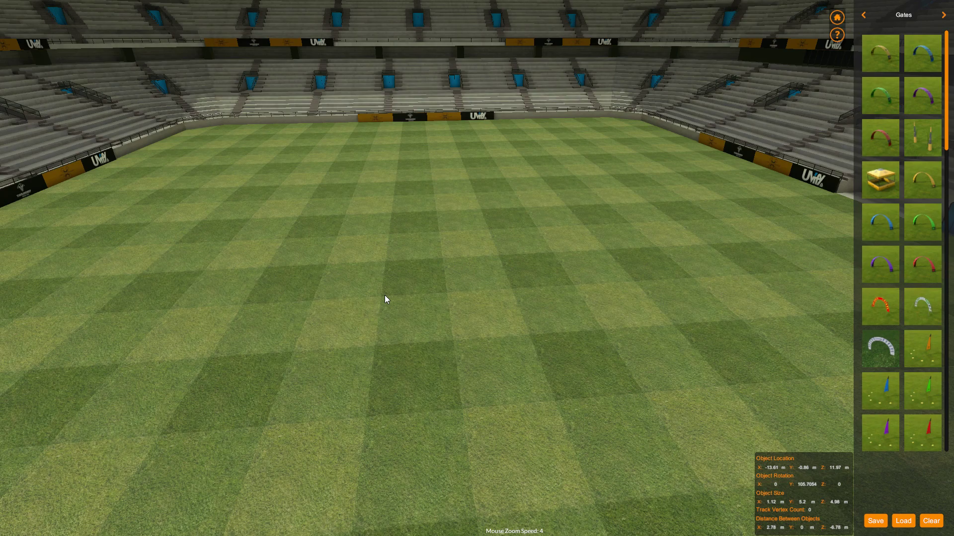